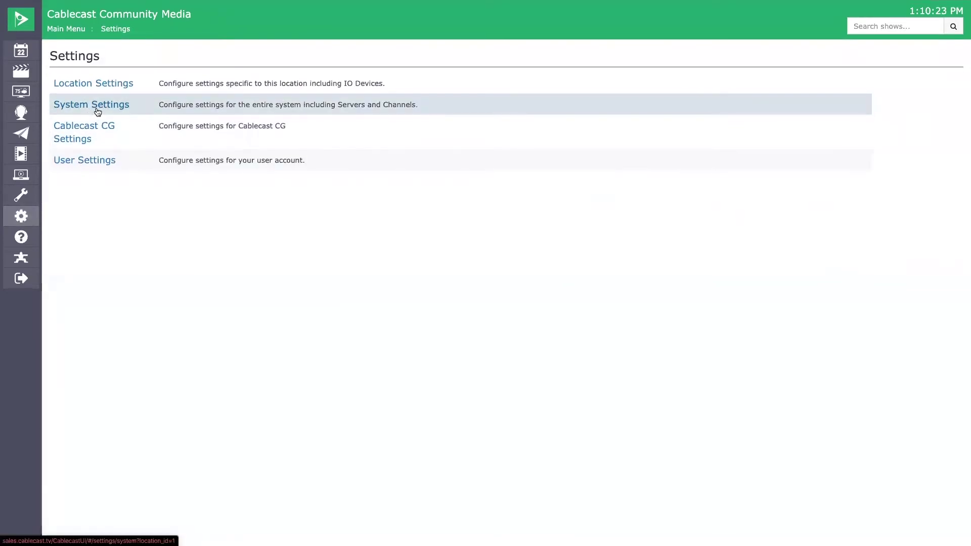
# Open the squeeze back settings in the branding options of Channel 6 Public.
pyautogui.click(96, 108)
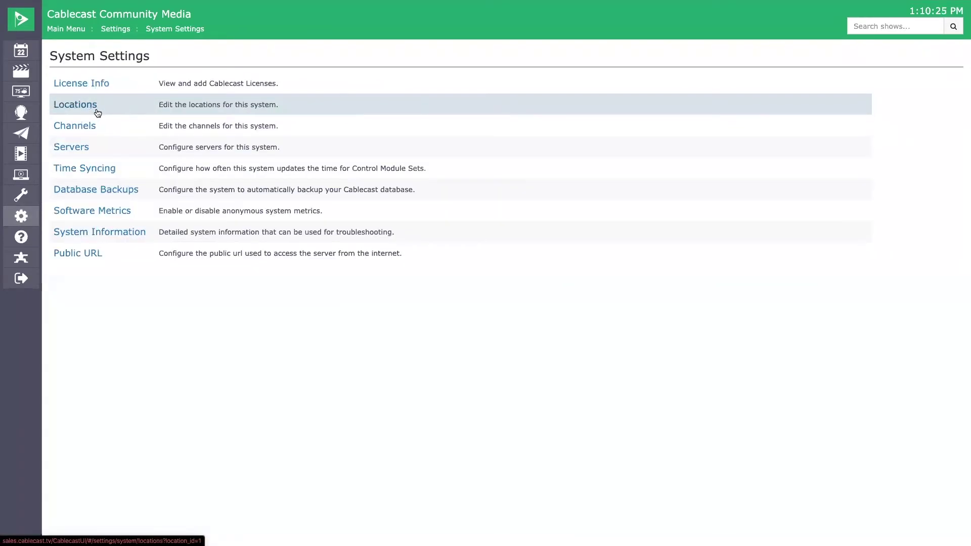
pyautogui.click(91, 125)
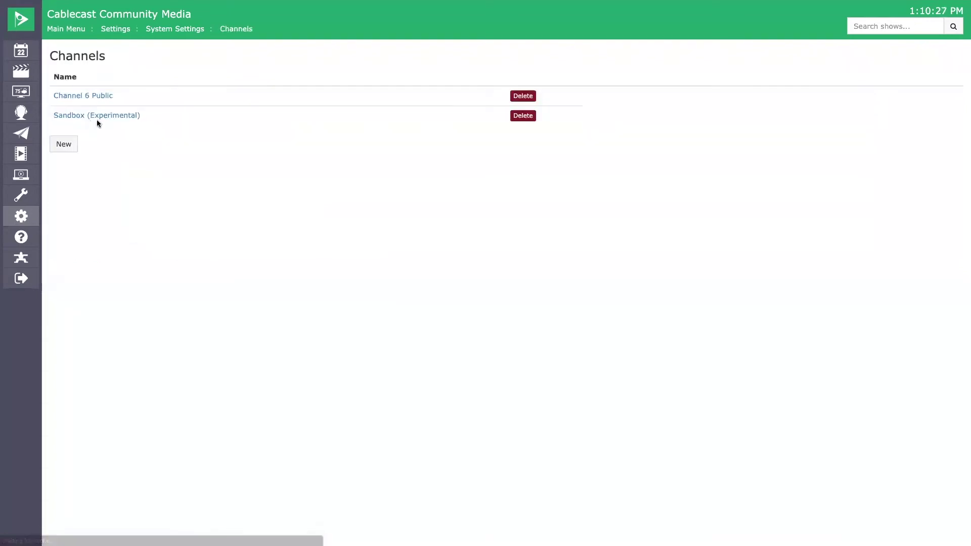
pyautogui.click(76, 97)
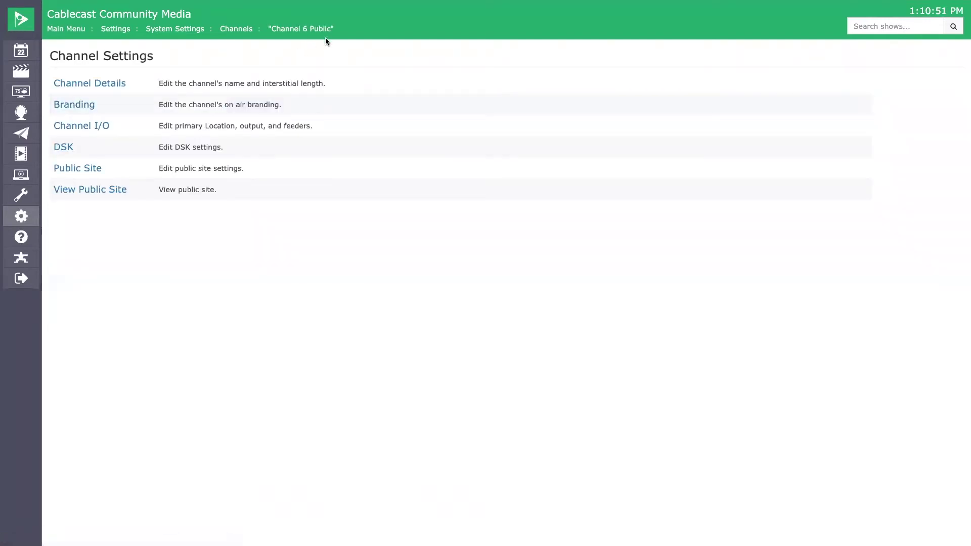
pyautogui.click(74, 106)
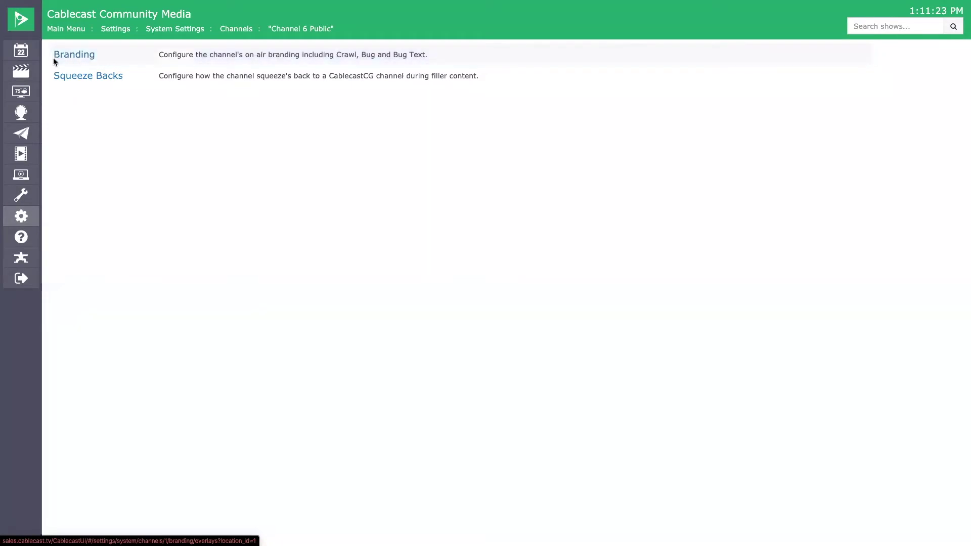
pyautogui.click(107, 77)
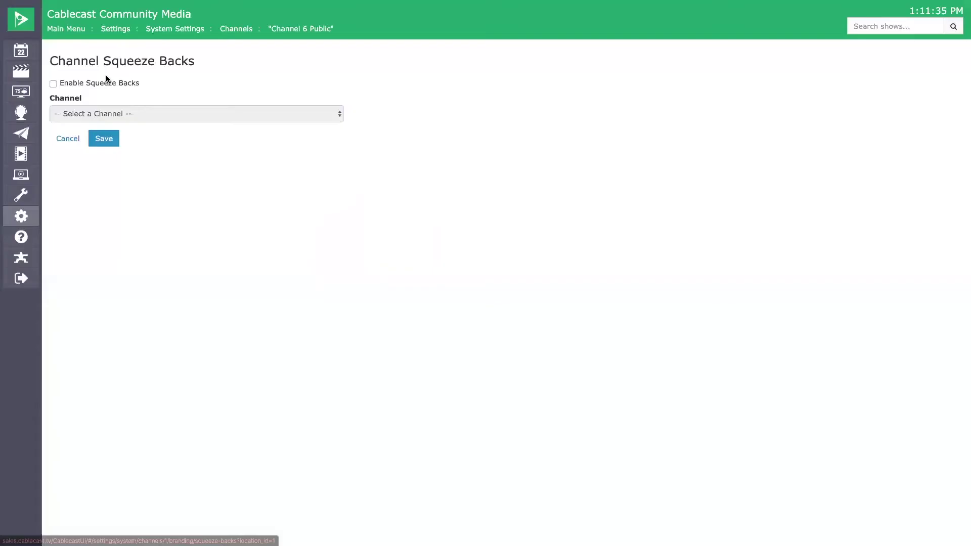
# Enable squeeze backs for the channel, with Your Town TV (Live) as the CG channel.
pyautogui.click(53, 84)
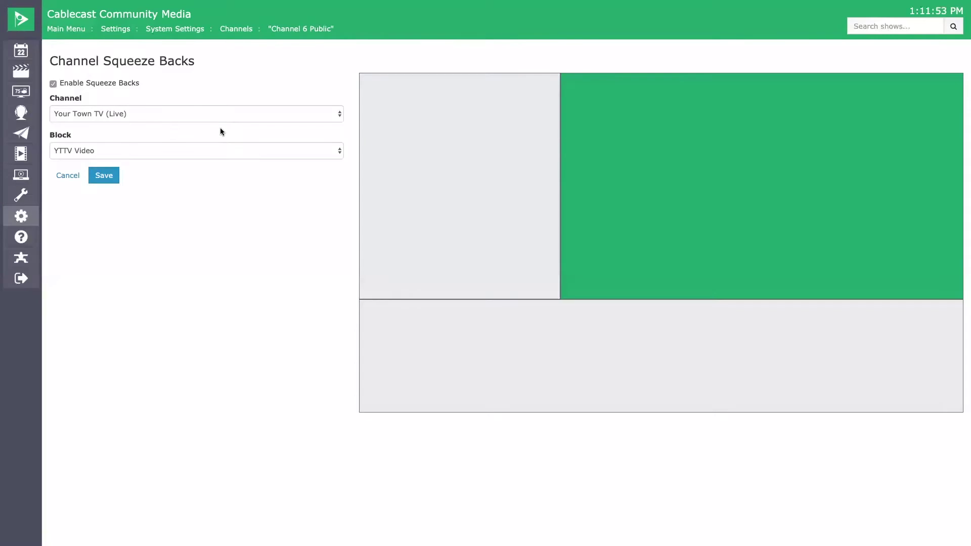
pyautogui.click(285, 120)
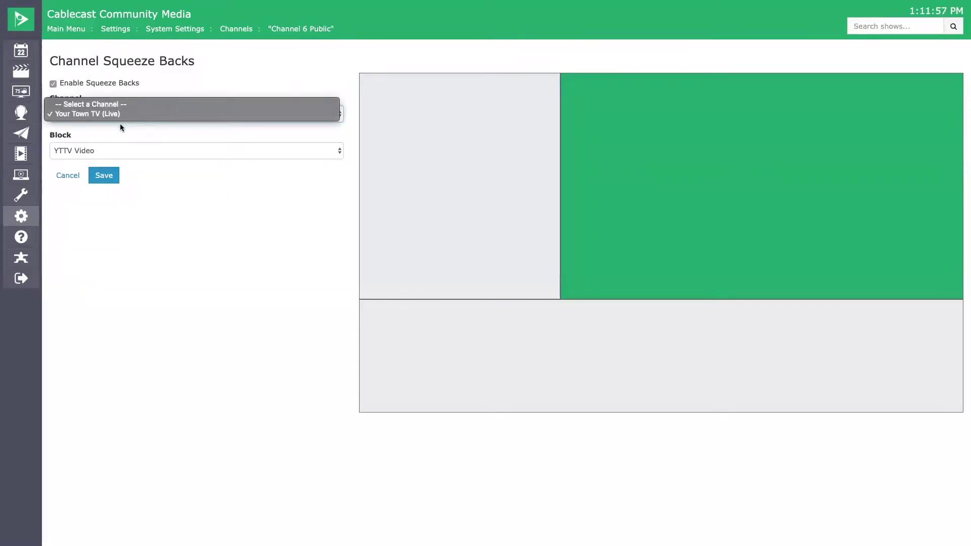
pyautogui.click(192, 83)
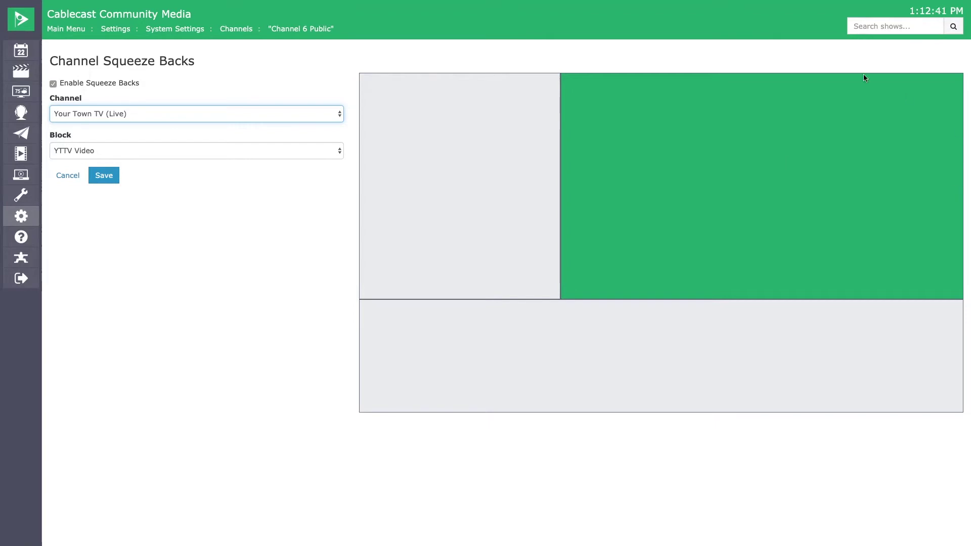
# Try the YTTV Weather and YTTV Schedule blocks as the squeeze back area.
pyautogui.press('Tab')
pyautogui.press('Down')
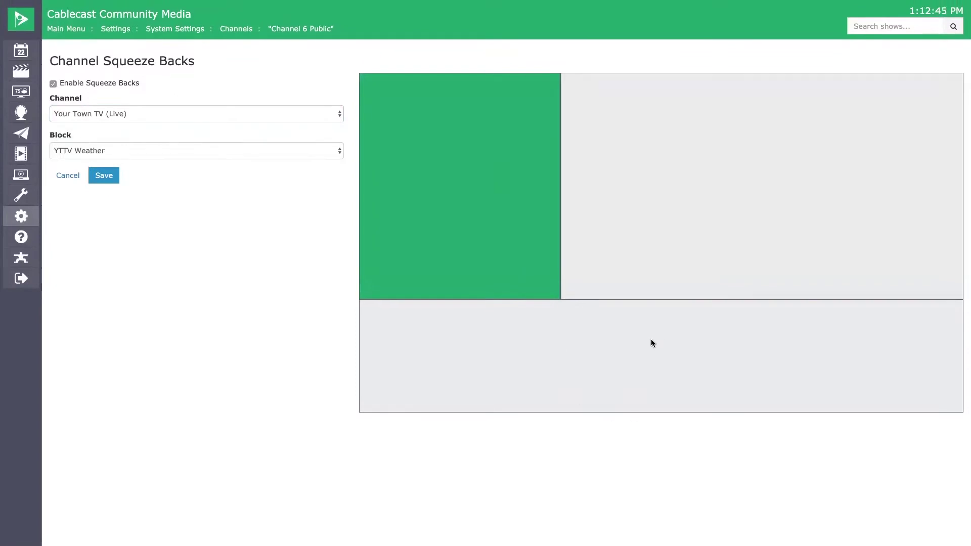
pyautogui.press('Down')
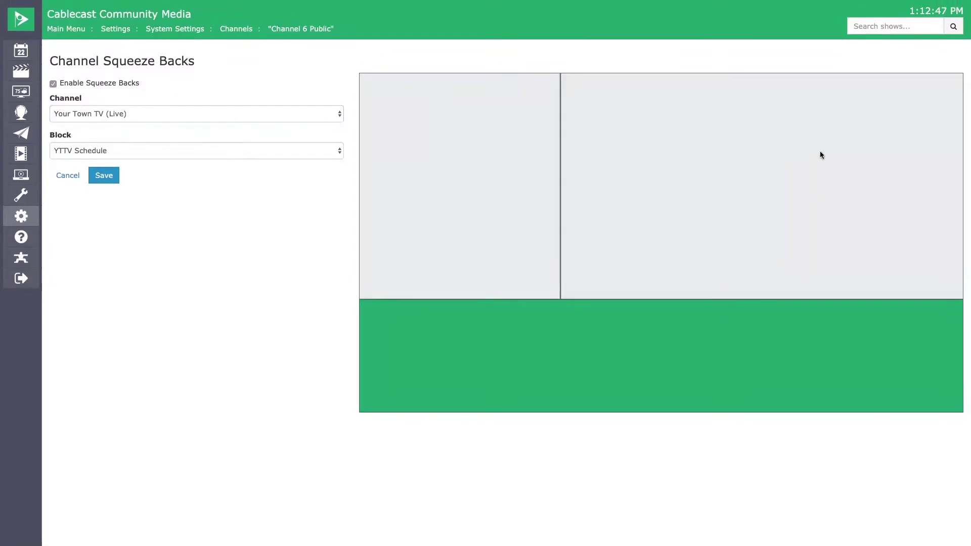
pyautogui.click(807, 152)
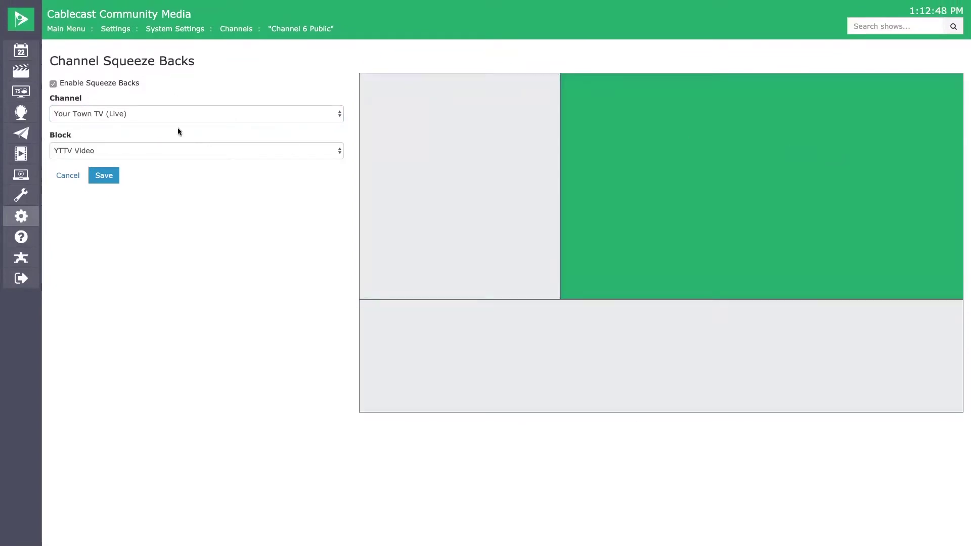
pyautogui.click(147, 151)
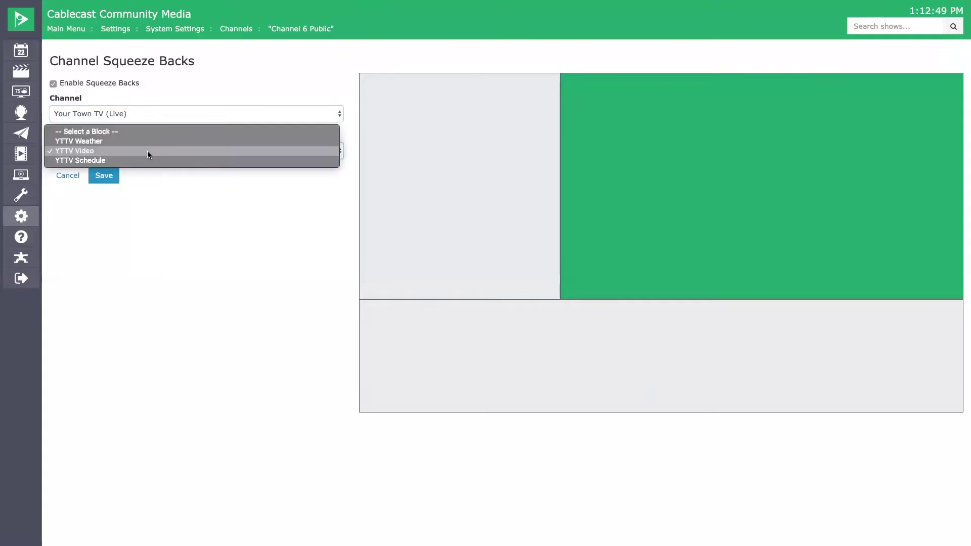
pyautogui.click(77, 161)
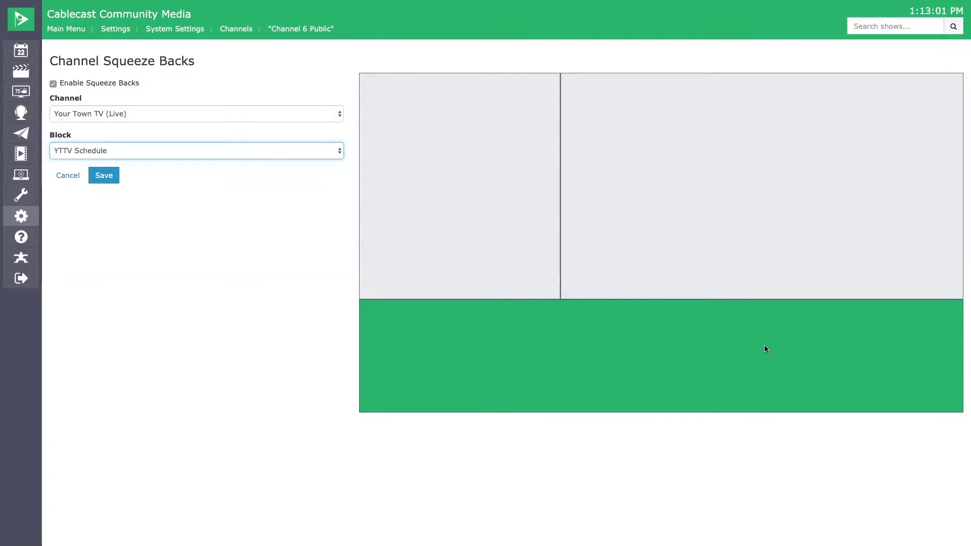
# Set the squeeze back block to YTTV Video and save the settings.
pyautogui.click(766, 189)
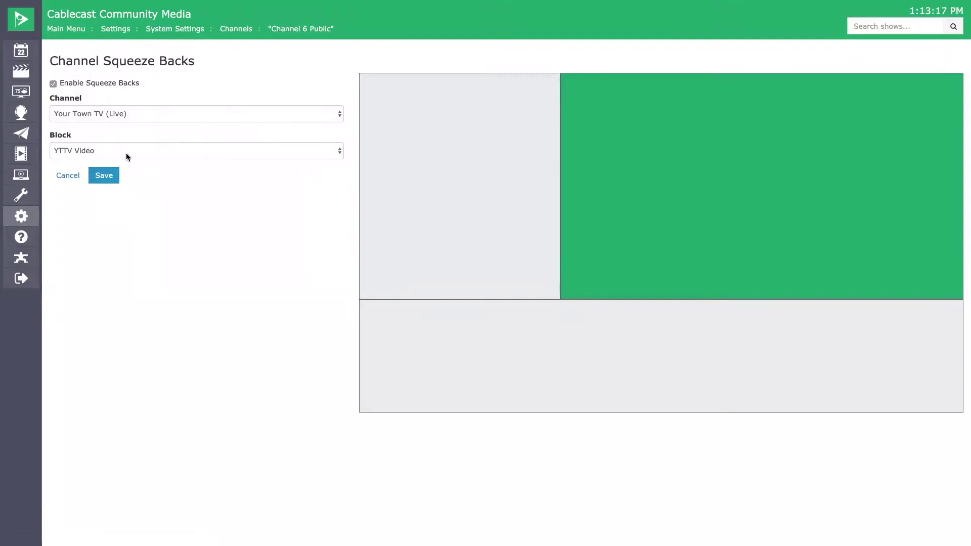
pyautogui.click(105, 178)
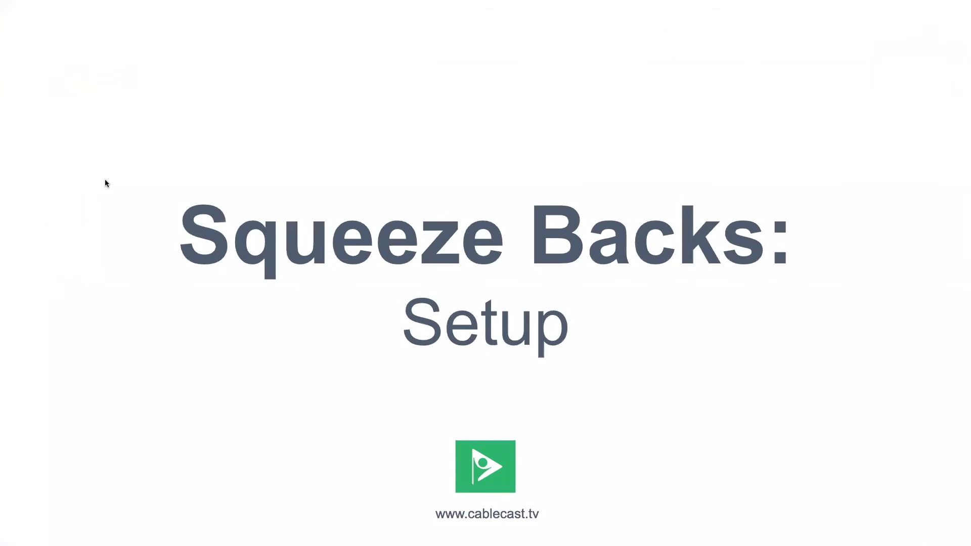
pyautogui.press('Right')
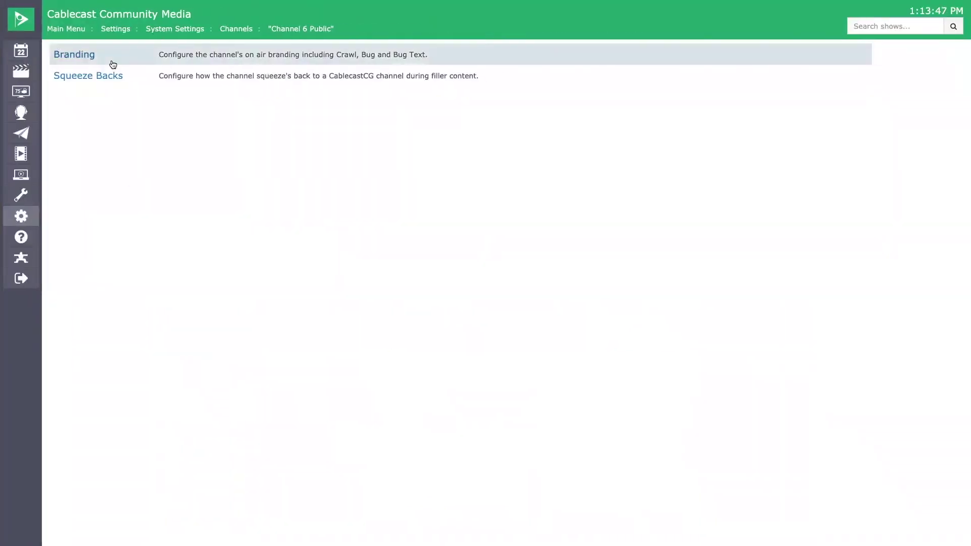
# Open the Channel 6 Public schedule and look through the list of available shows.
pyautogui.click(18, 52)
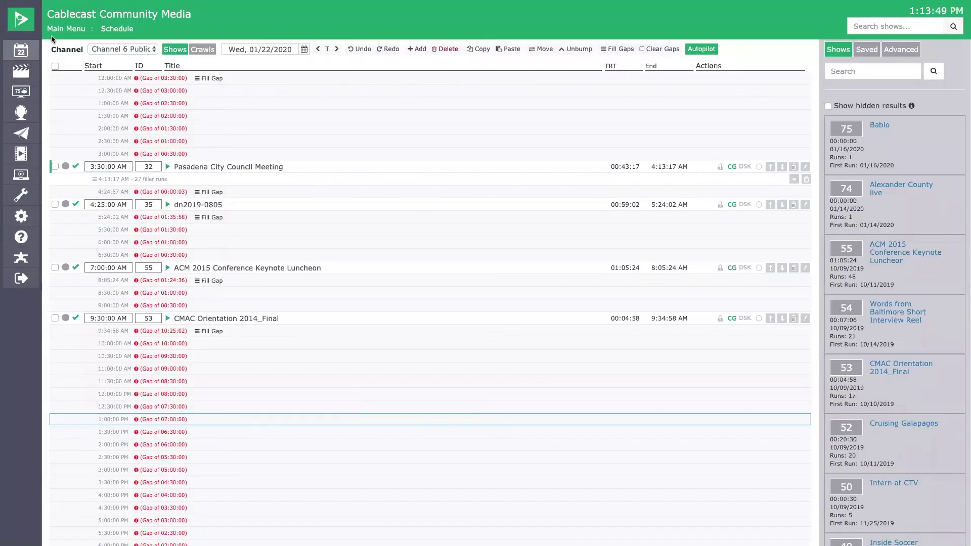
pyautogui.scroll(-1, 404, 310)
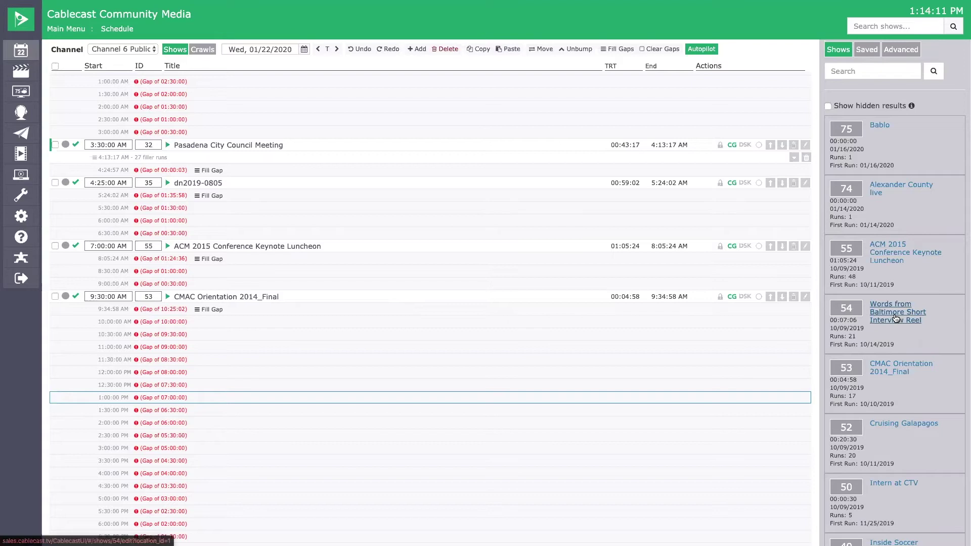
pyautogui.scroll(-2, 894, 319)
pyautogui.scroll(-2, 899, 343)
pyautogui.scroll(-1, 905, 364)
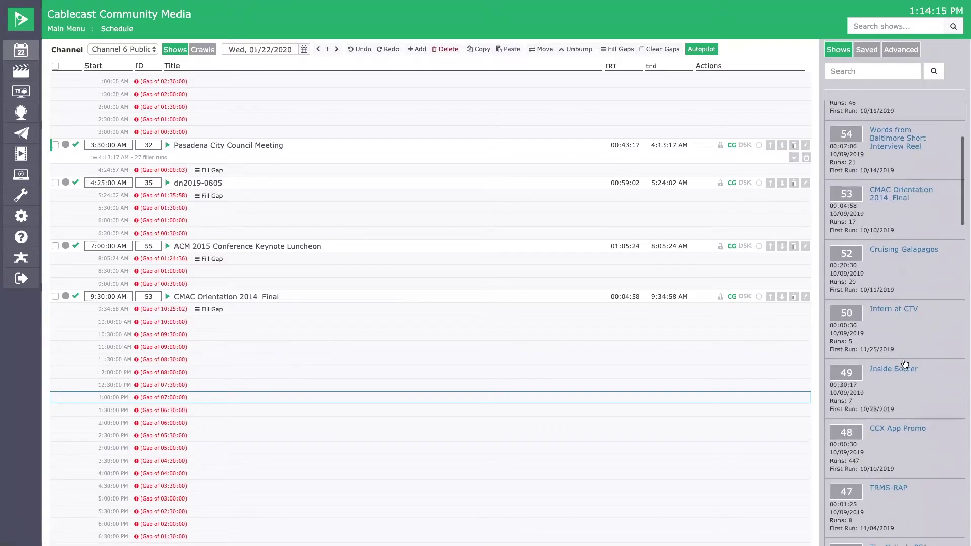
pyautogui.scroll(5, 904, 364)
# Replace the Project filter in the advanced show search with a TRT filter.
pyautogui.click(892, 51)
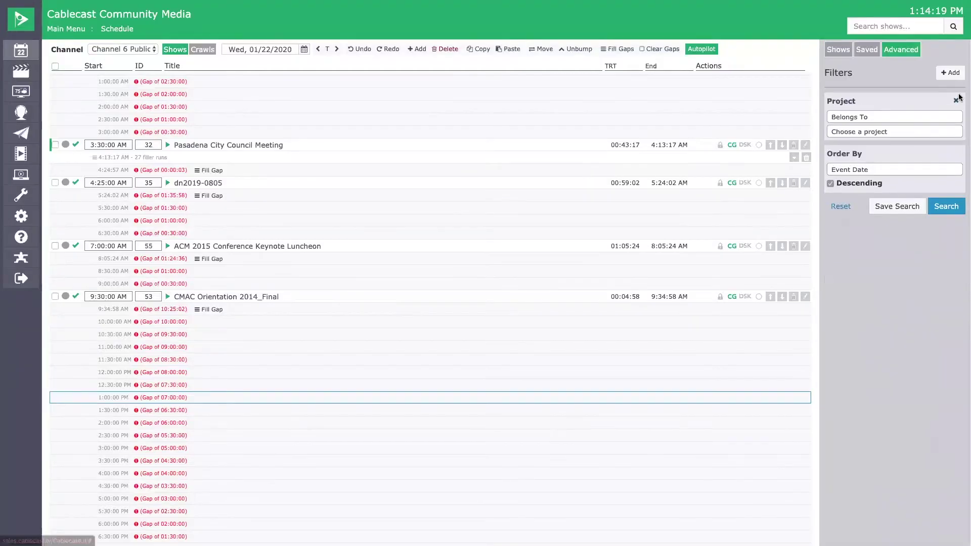
pyautogui.click(953, 103)
pyautogui.click(952, 77)
pyautogui.click(882, 113)
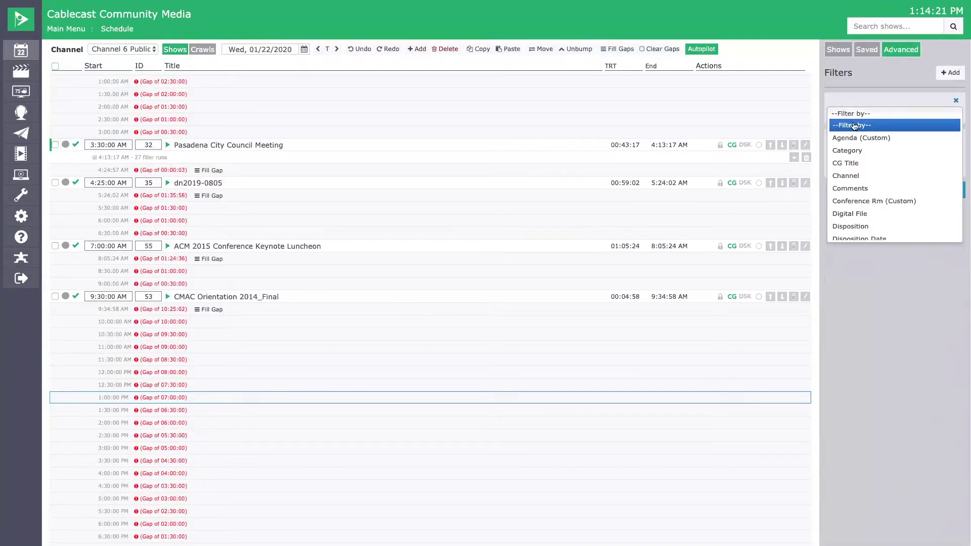
pyautogui.scroll(-5, 872, 154)
pyautogui.click(859, 219)
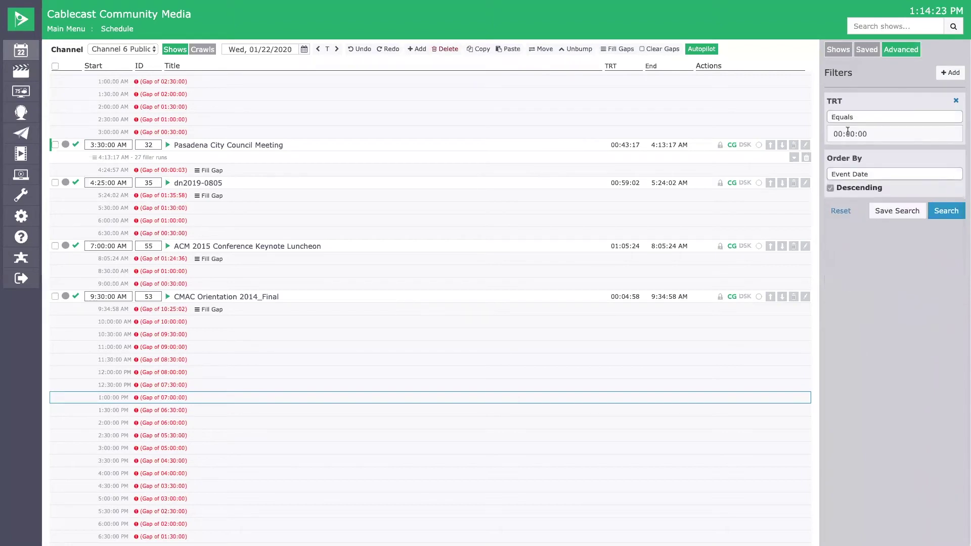
# Set the TRT filter to Less Than 00:05:00 and run the show search.
pyautogui.click(858, 121)
pyautogui.click(859, 137)
pyautogui.click(855, 134)
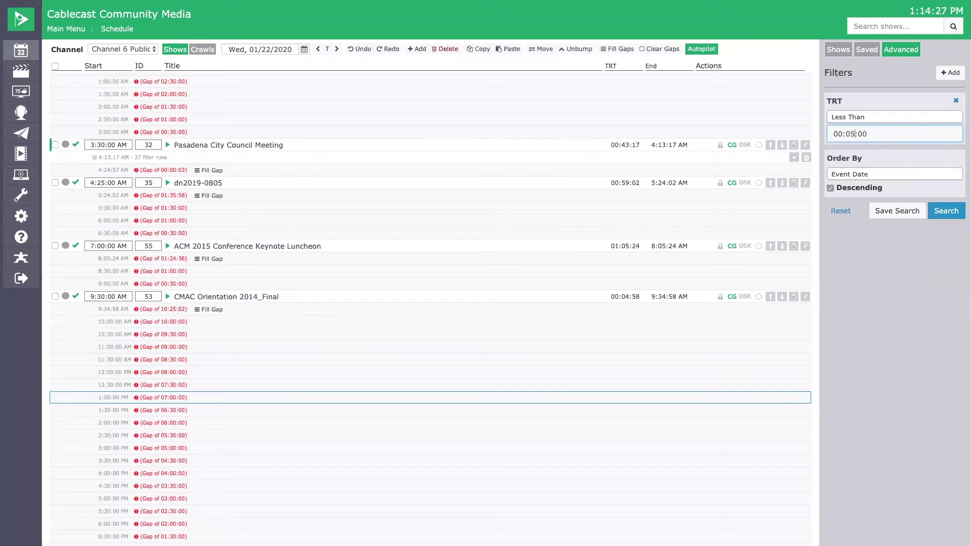
pyautogui.click(944, 210)
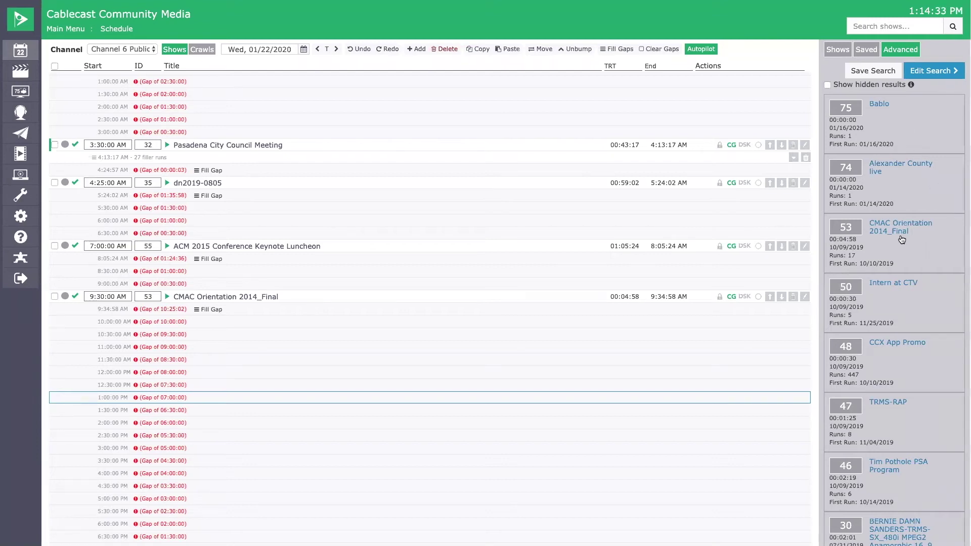
# Find the show gil-jimmiemindyv2-30-eng-hd in the search results and schedule it at 1:30 PM.
pyautogui.scroll(-1, 900, 237)
pyautogui.scroll(-2, 900, 238)
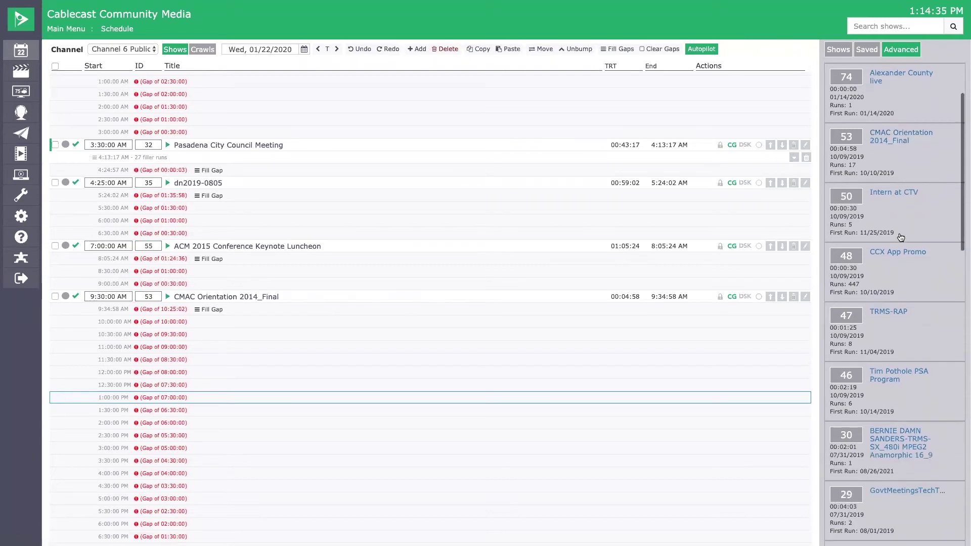
pyautogui.scroll(-5, 901, 237)
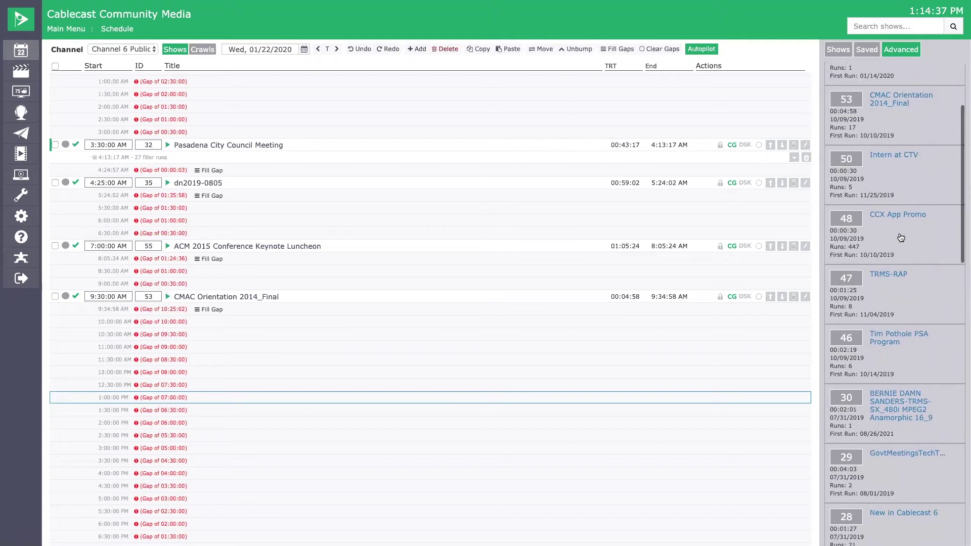
pyautogui.scroll(-5, 900, 237)
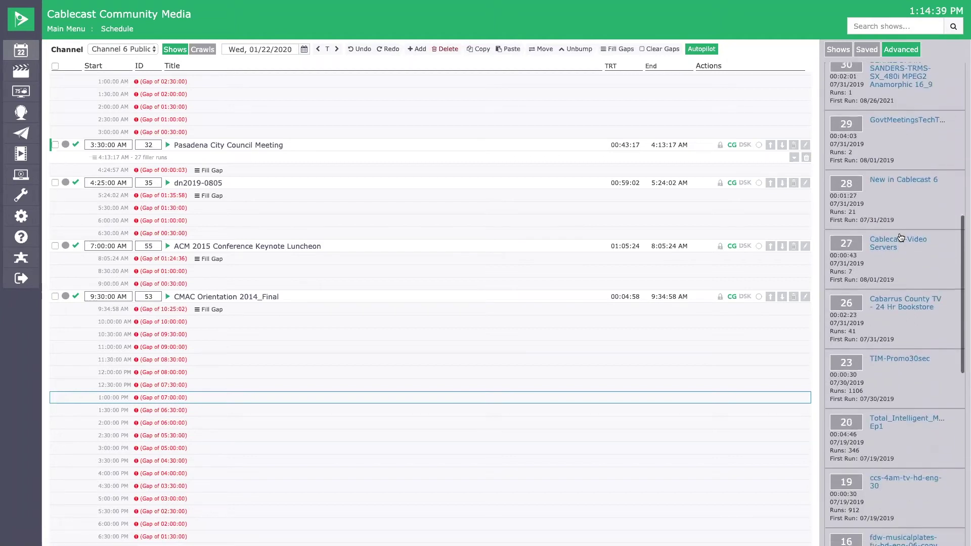
pyautogui.scroll(-3, 900, 237)
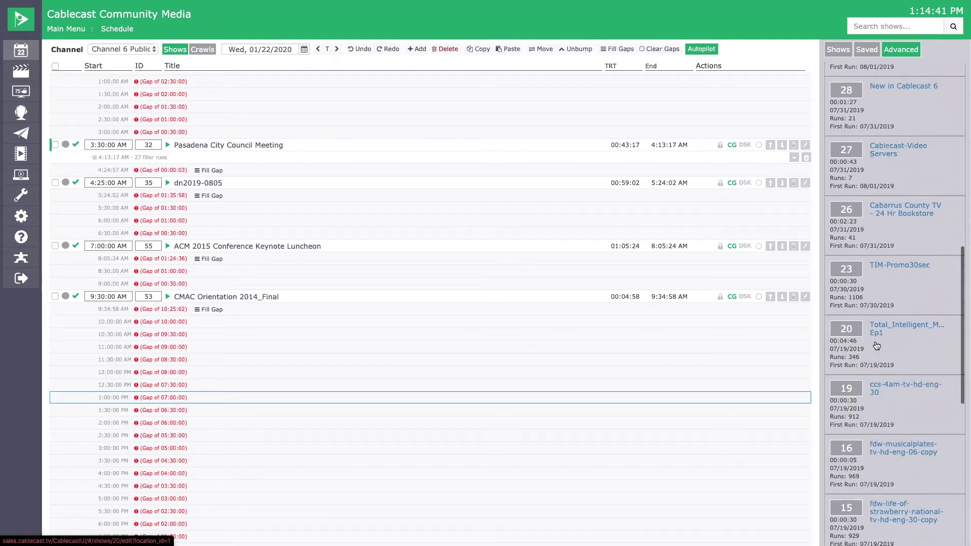
pyautogui.scroll(-5, 877, 348)
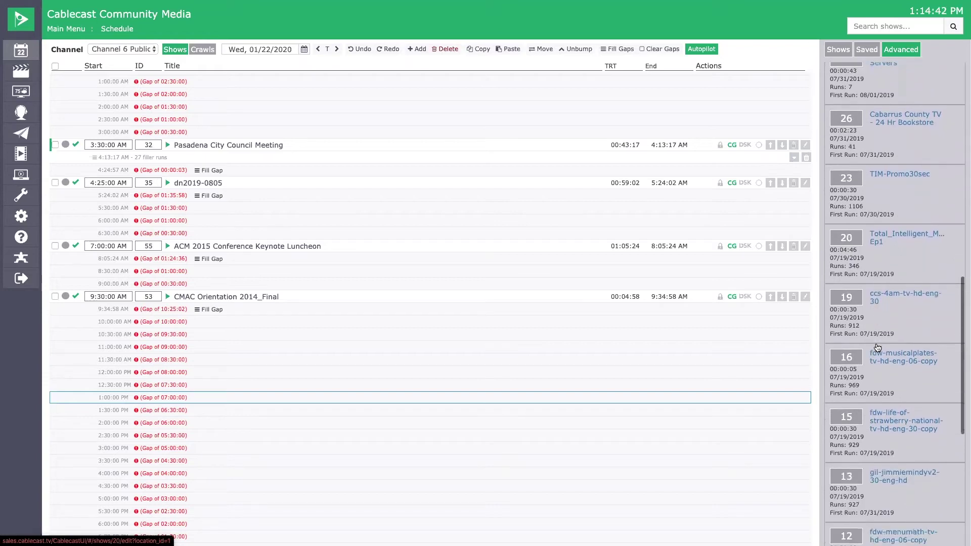
pyautogui.scroll(-1, 877, 348)
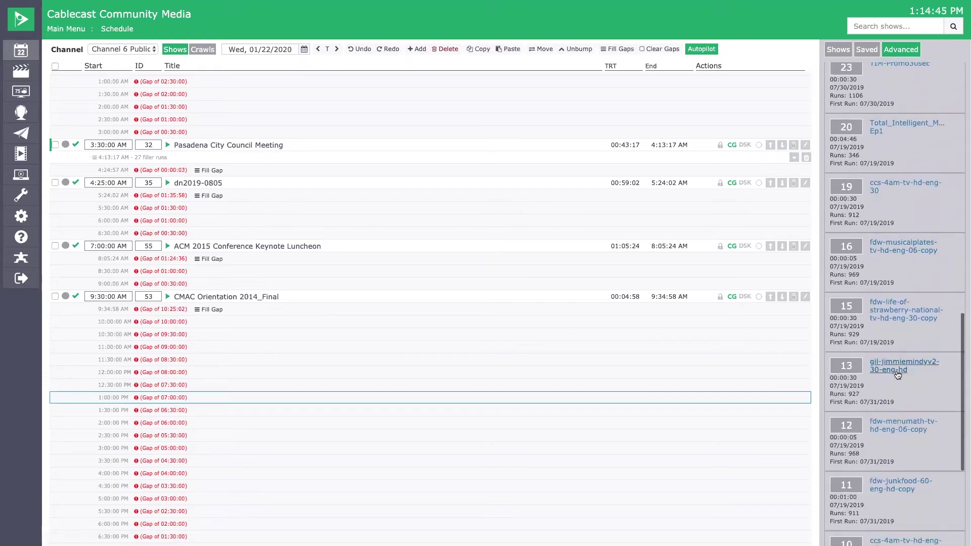
pyautogui.moveTo(894, 372); pyautogui.dragTo(191, 414)
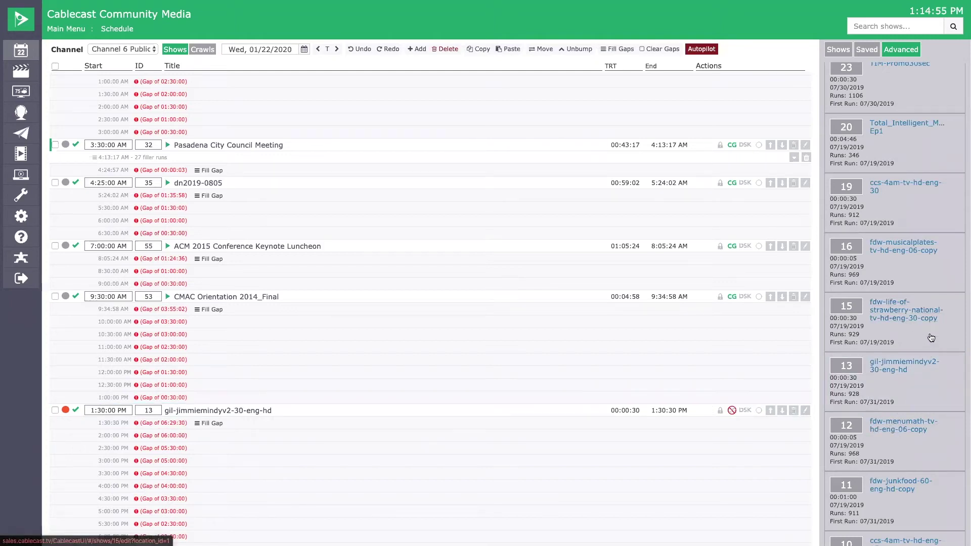
# Add fdw-life-of-strawberry-national-tv-hd-eng-30-copy to the schedule after the 1:30 PM show and set its start time to 1:35 PM.
pyautogui.moveTo(929, 337); pyautogui.dragTo(222, 433)
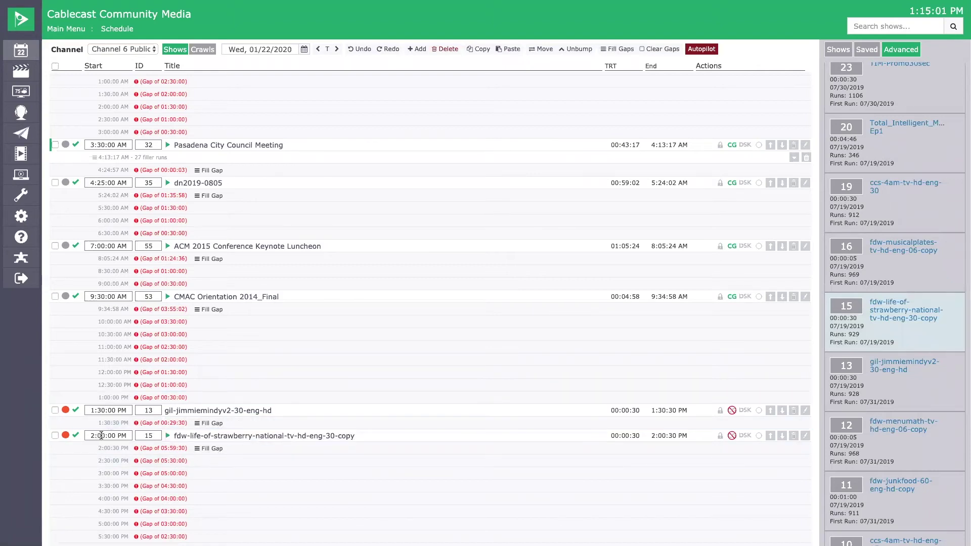
pyautogui.click(106, 435)
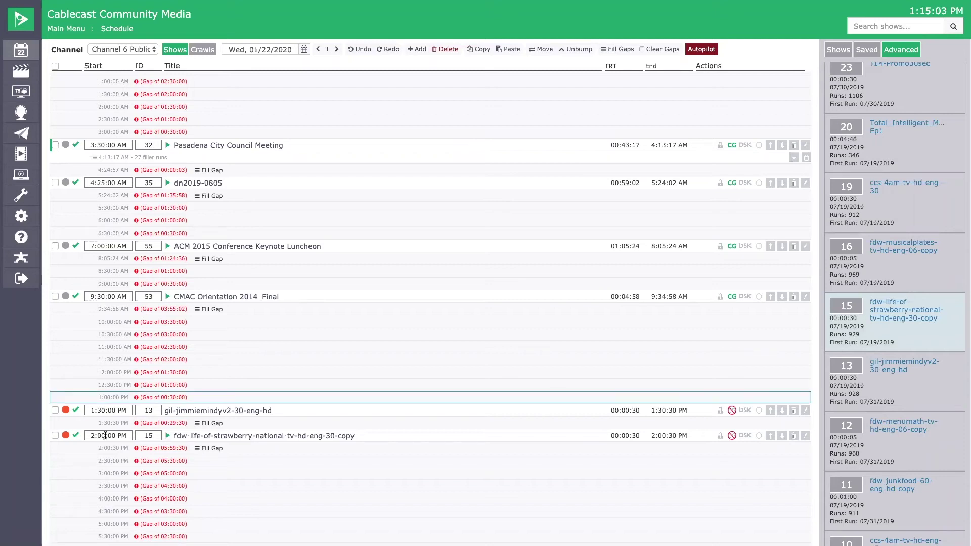
pyautogui.press('BackSpace')
pyautogui.press('BackSpace')
pyautogui.press('BackSpace')
pyautogui.press('BackSpace')
pyautogui.write('1:35')
pyautogui.press('Return')
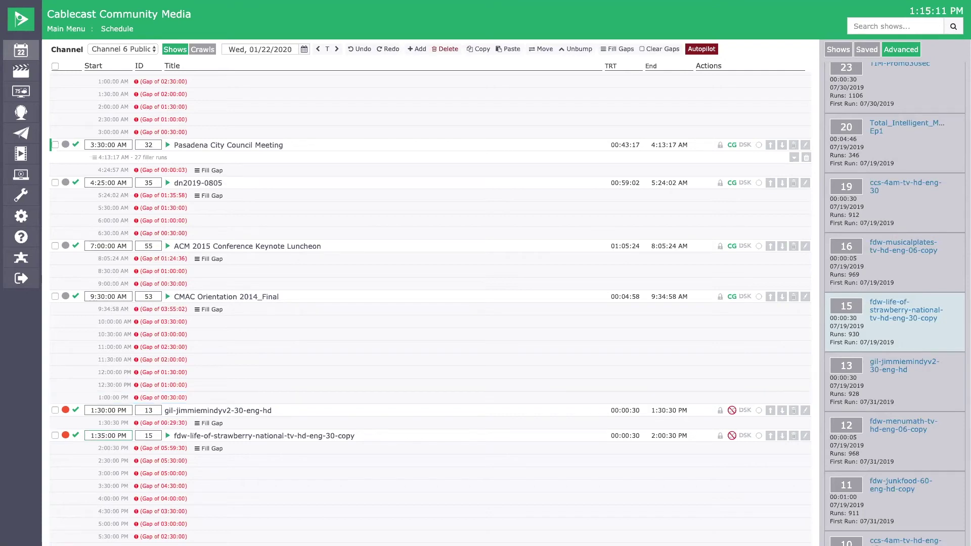
pyautogui.moveTo(218, 436); pyautogui.dragTo(392, 434)
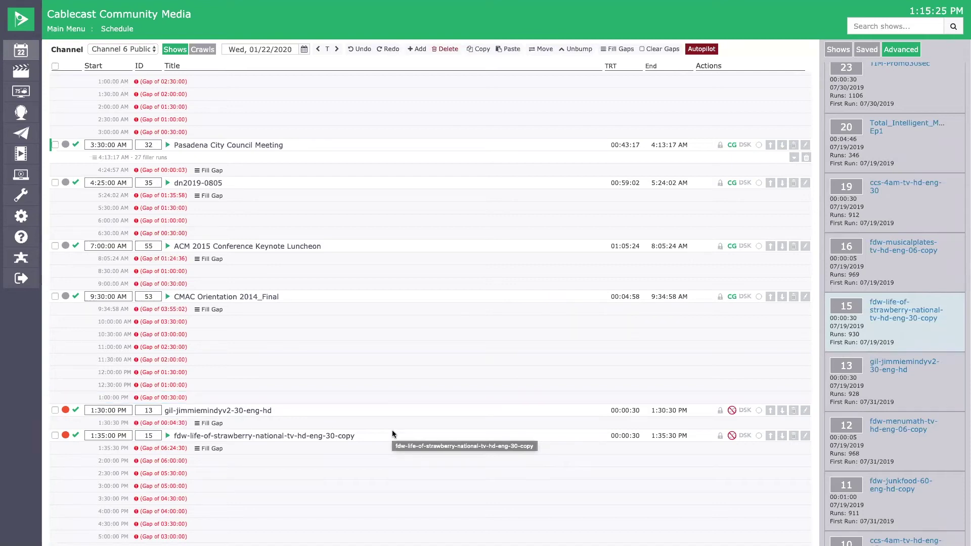
# Fill the gap after the 1:30 PM show with shows from the AdCouncil PSAs search, with repeats allowed.
pyautogui.moveTo(392, 434); pyautogui.dragTo(214, 423)
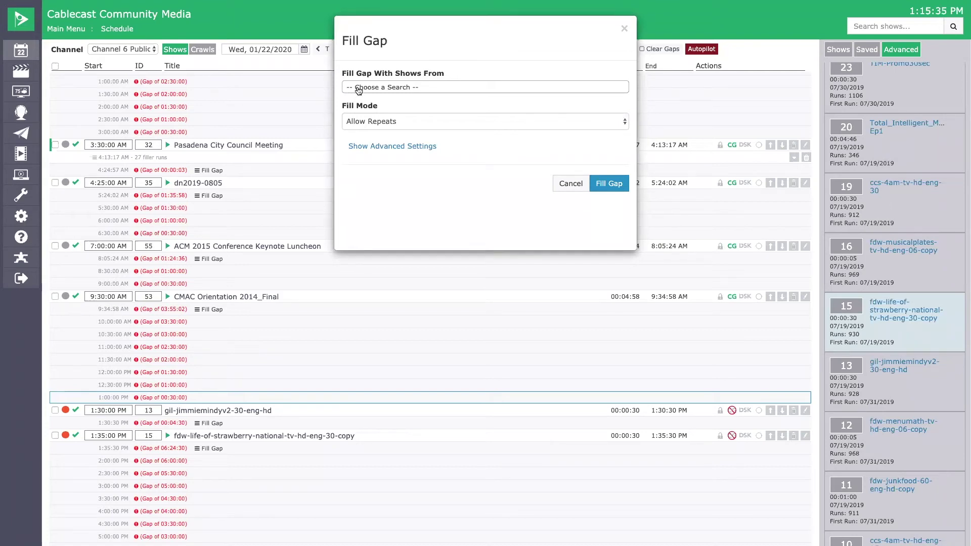
pyautogui.click(413, 90)
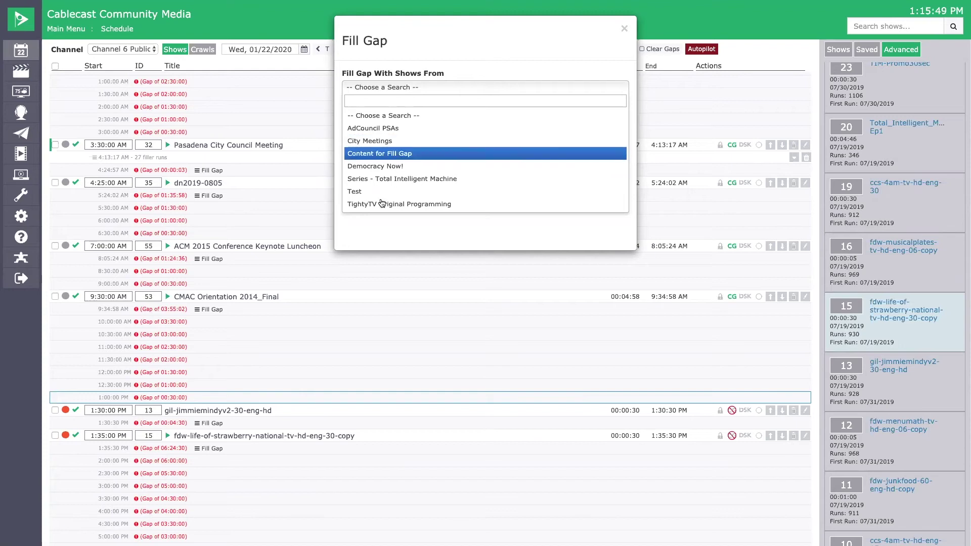
pyautogui.click(372, 130)
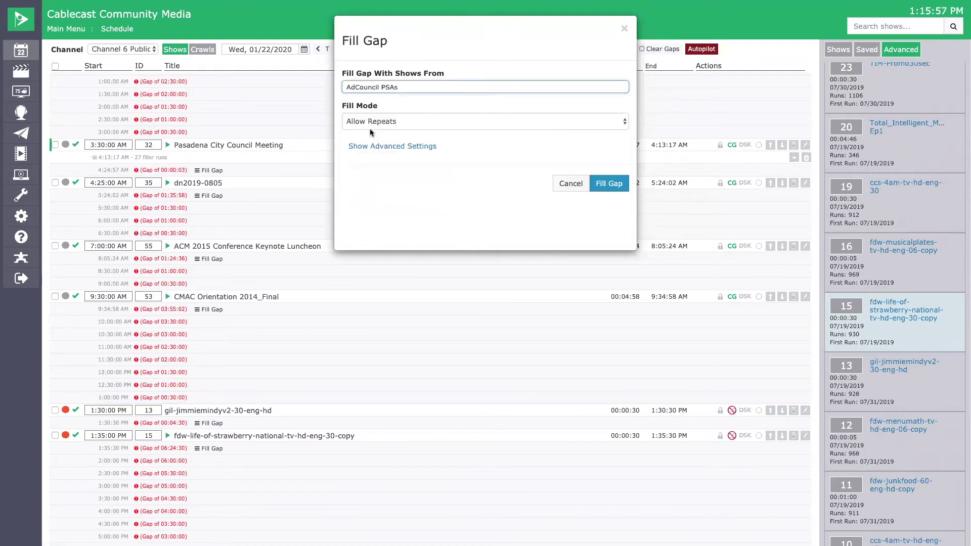
pyautogui.click(610, 184)
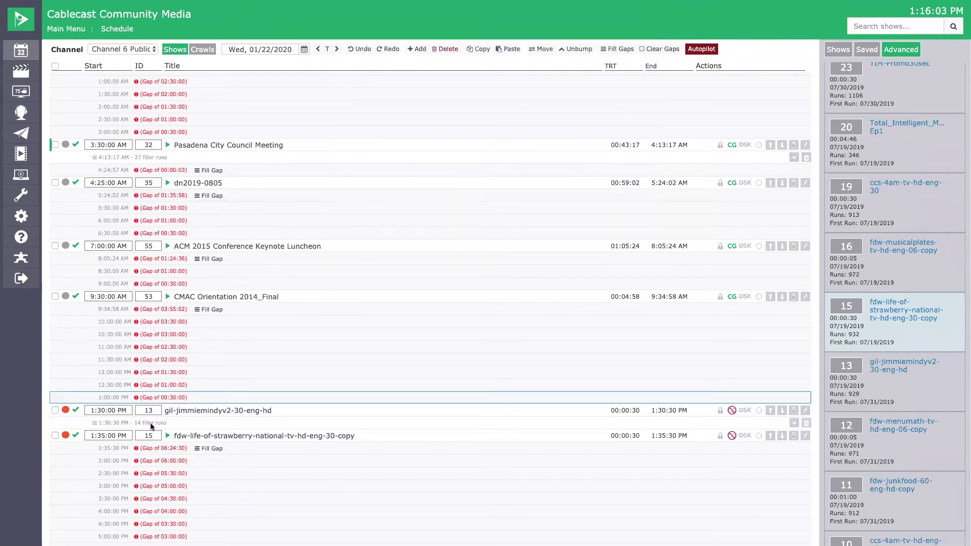
# Expand and review the filler runs between the 1:30 PM and 1:35 PM shows, and clear them from the gap.
pyautogui.click(793, 425)
pyautogui.scroll(-3, 238, 435)
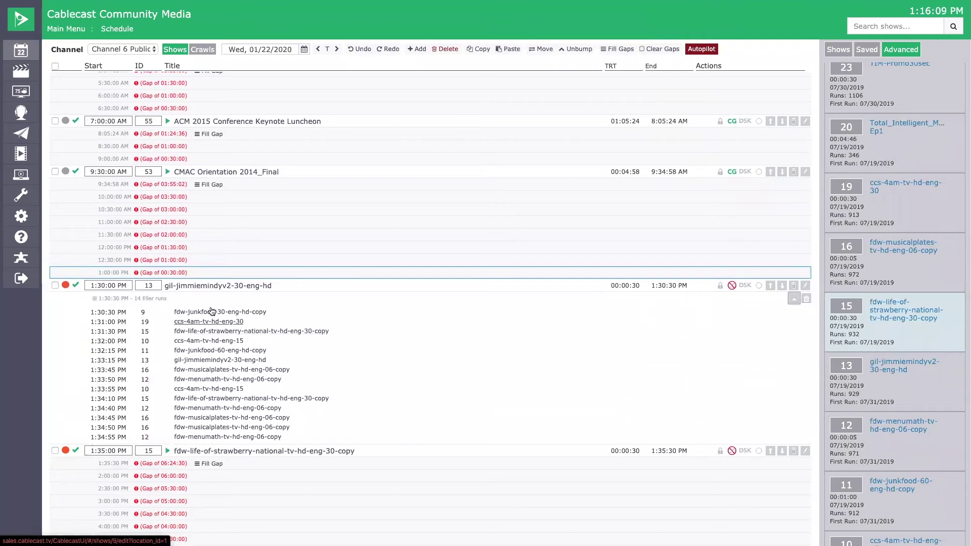
pyautogui.scroll(1, 213, 389)
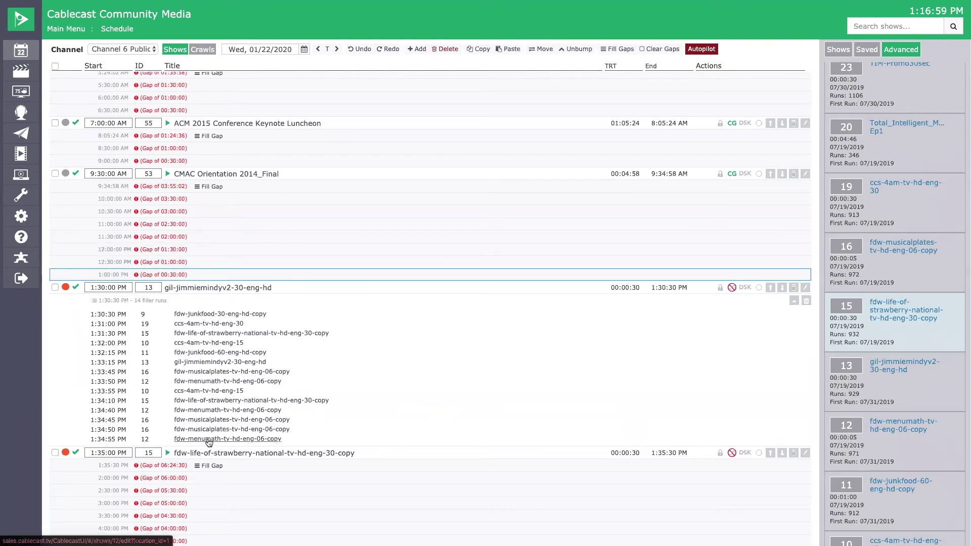
pyautogui.moveTo(175, 454); pyautogui.dragTo(227, 466)
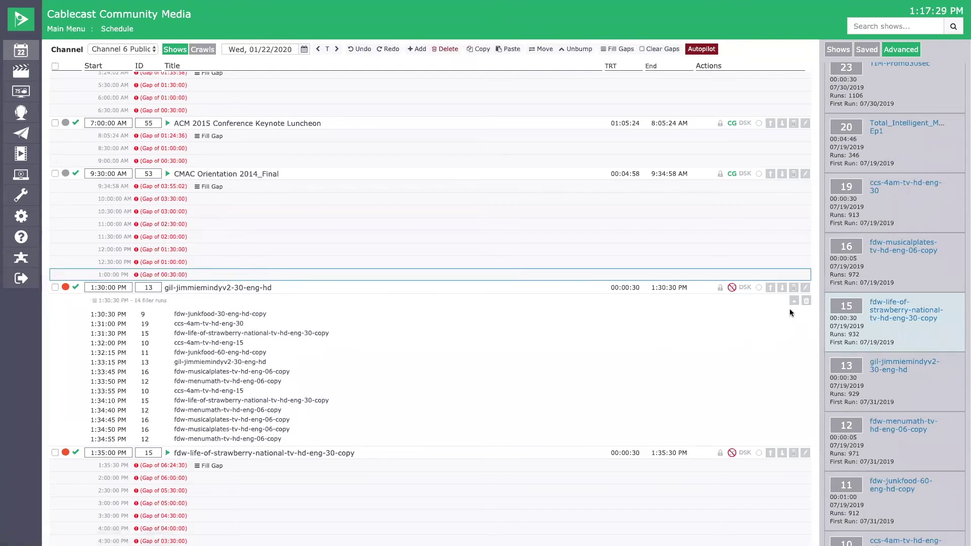
pyautogui.click(806, 301)
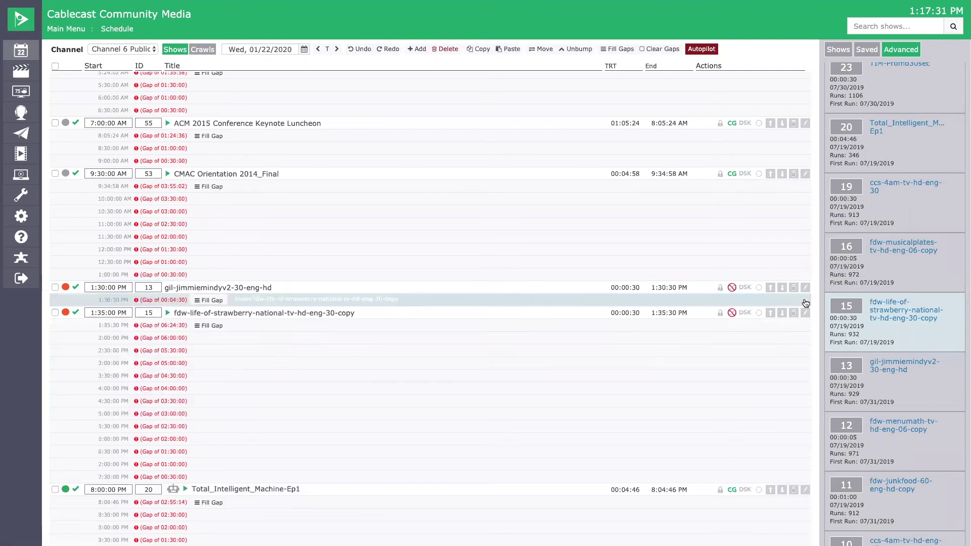
pyautogui.click(209, 300)
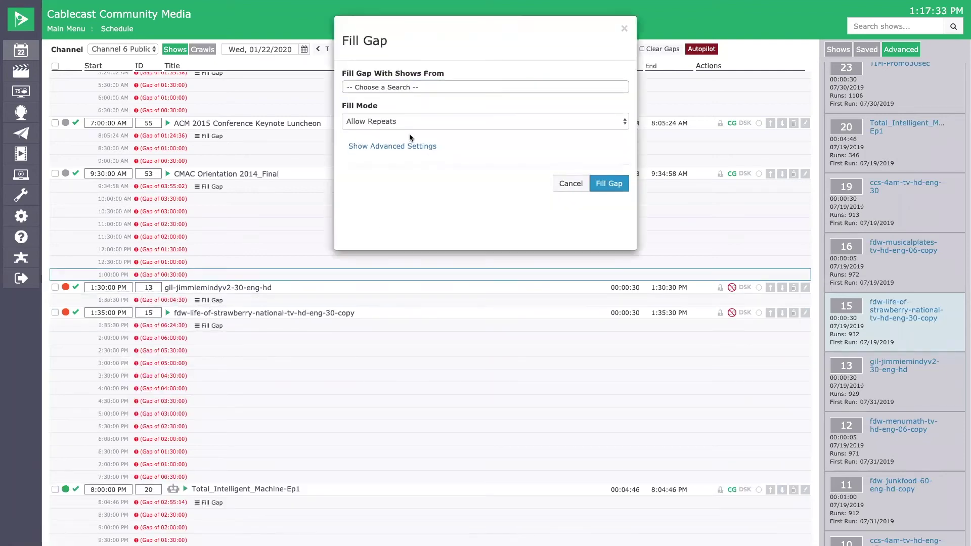
pyautogui.click(396, 146)
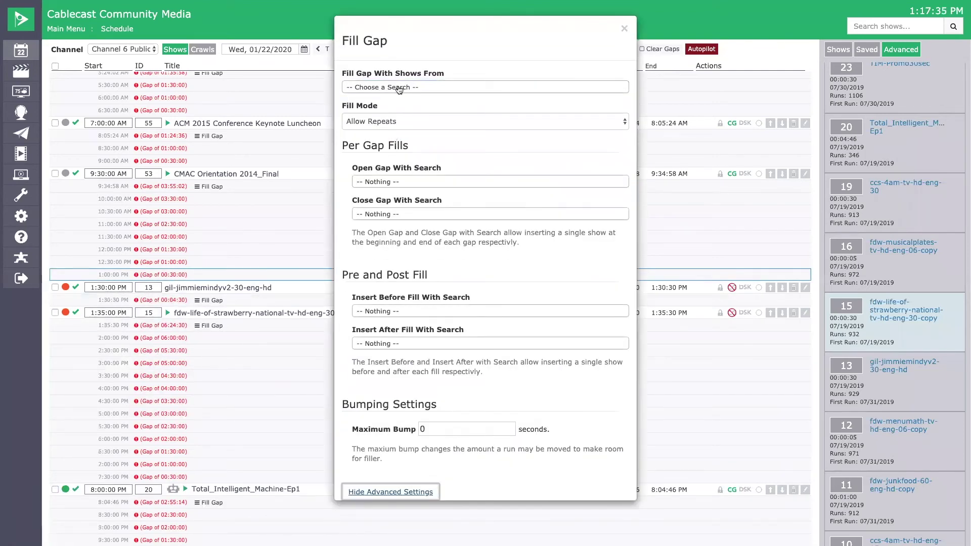
pyautogui.click(398, 88)
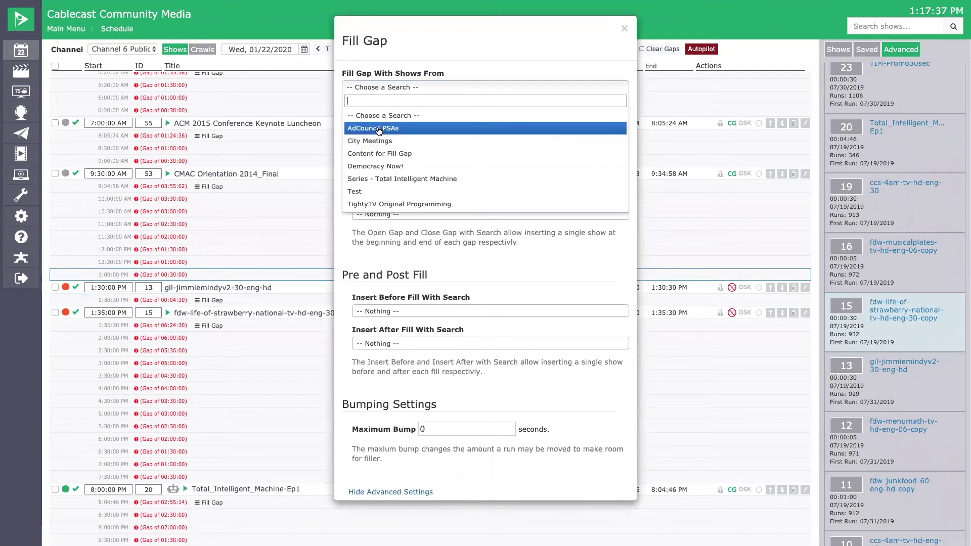
pyautogui.click(379, 128)
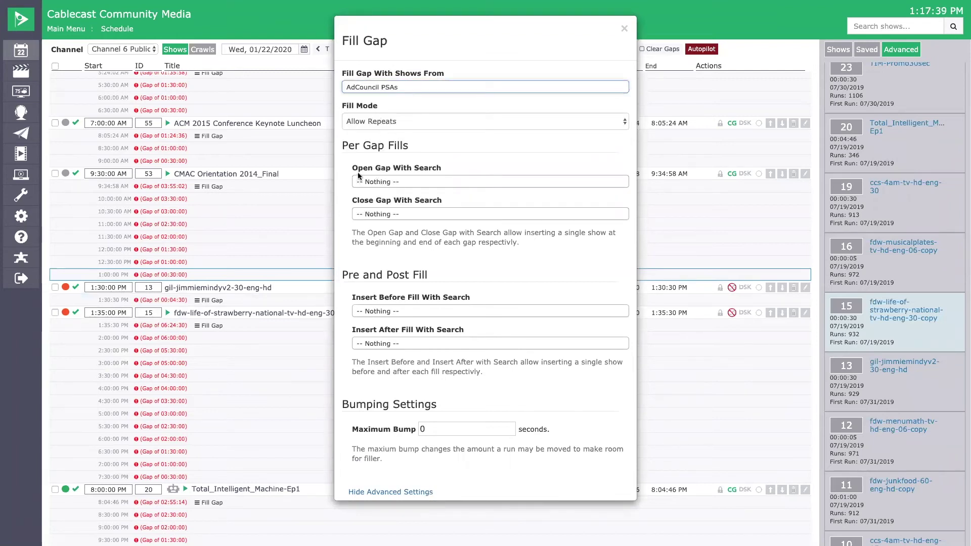
pyautogui.click(400, 179)
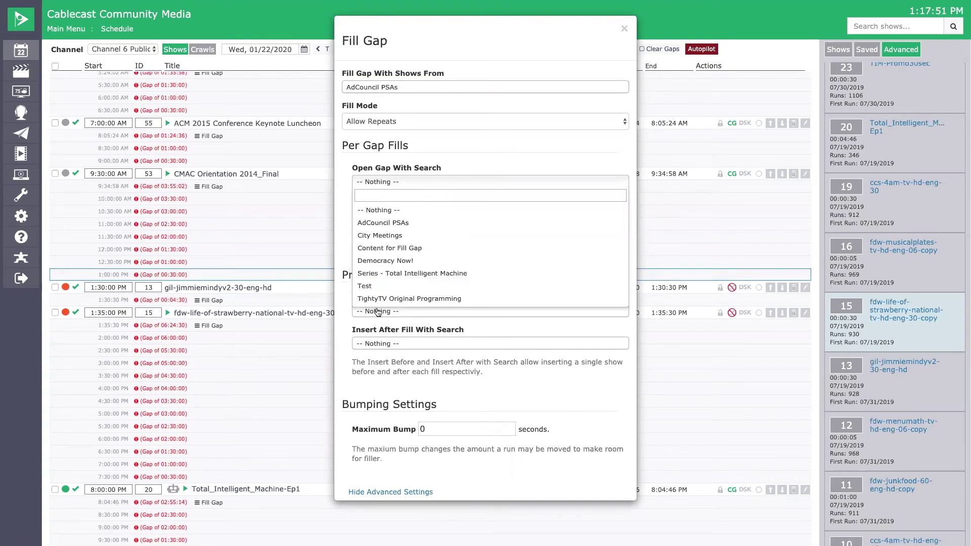
pyautogui.click(340, 234)
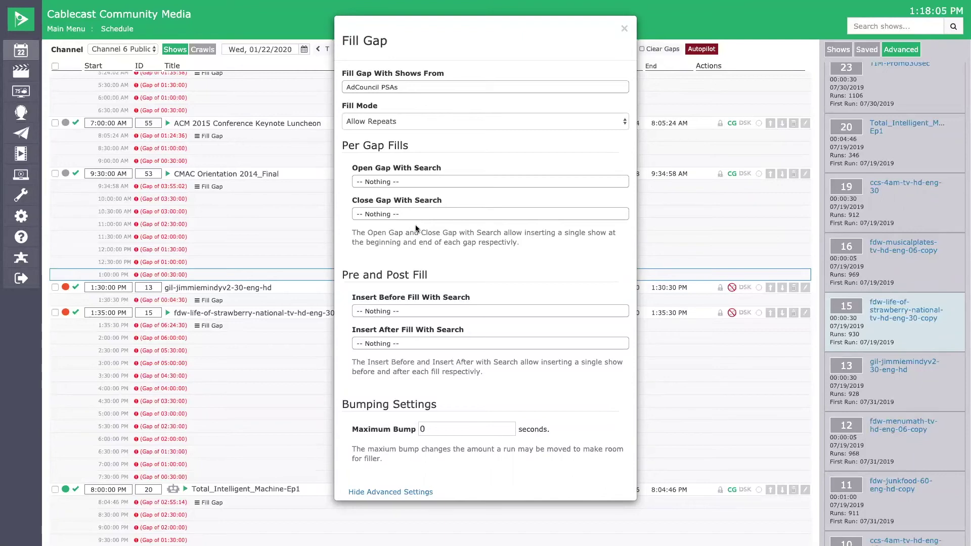
pyautogui.click(621, 29)
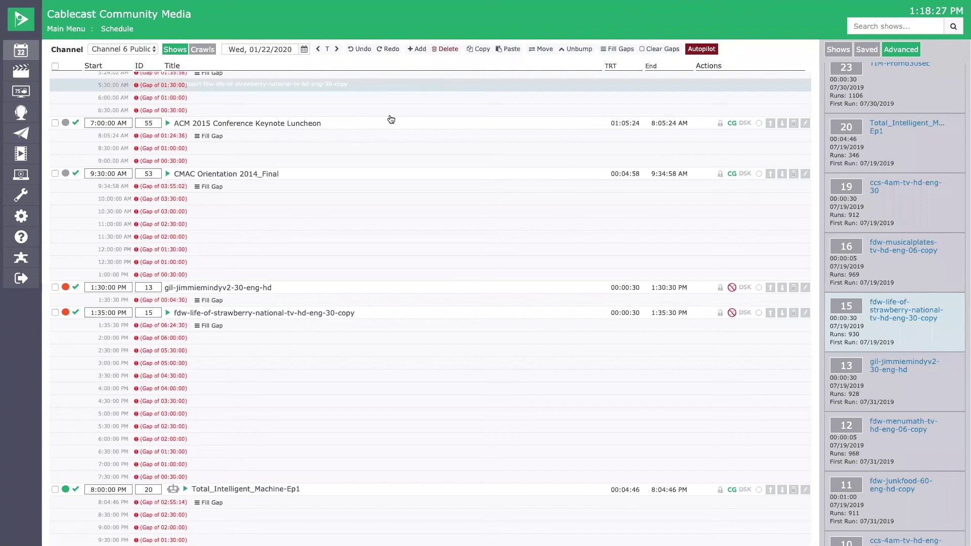
# Fill the gap after the 1:30 PM show with shows from the Content for Fill Gap search, with repeats allowed.
pyautogui.click(212, 300)
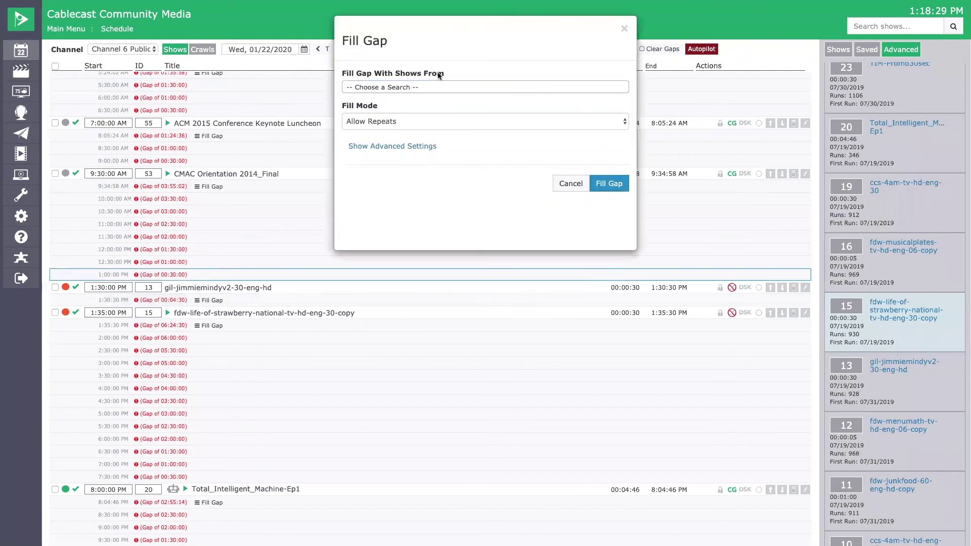
pyautogui.click(438, 89)
pyautogui.click(390, 154)
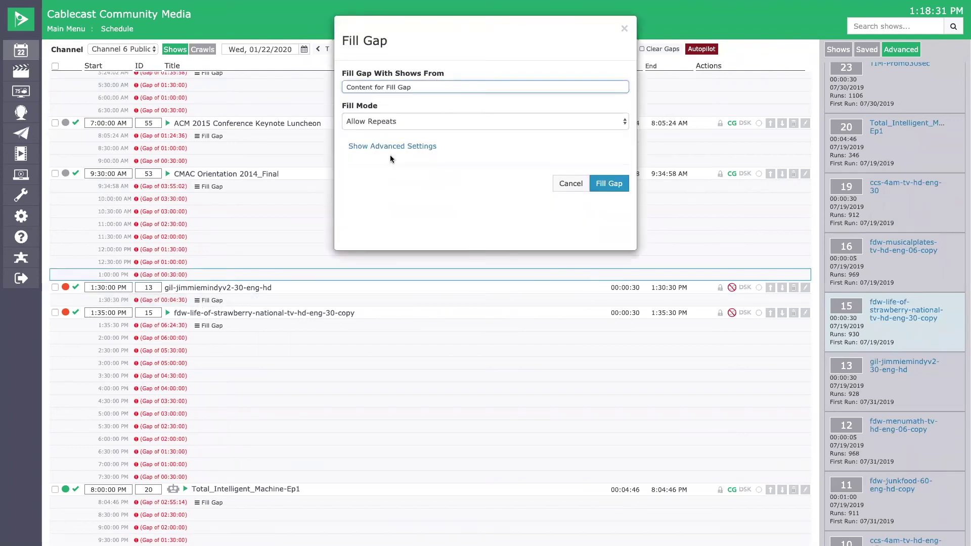
pyautogui.click(608, 185)
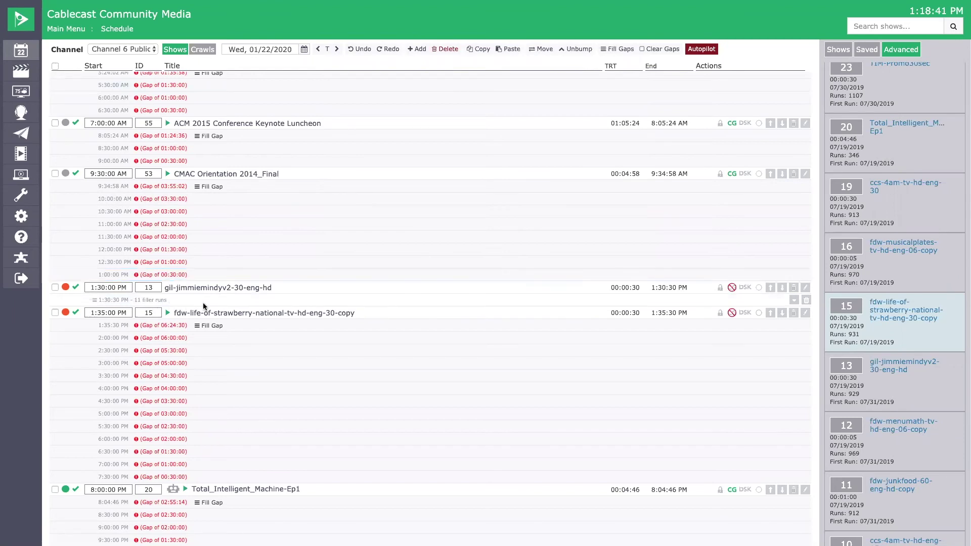
# Run Autopilot to send the scheduled events to the hardware, and return to the schedule.
pyautogui.click(707, 51)
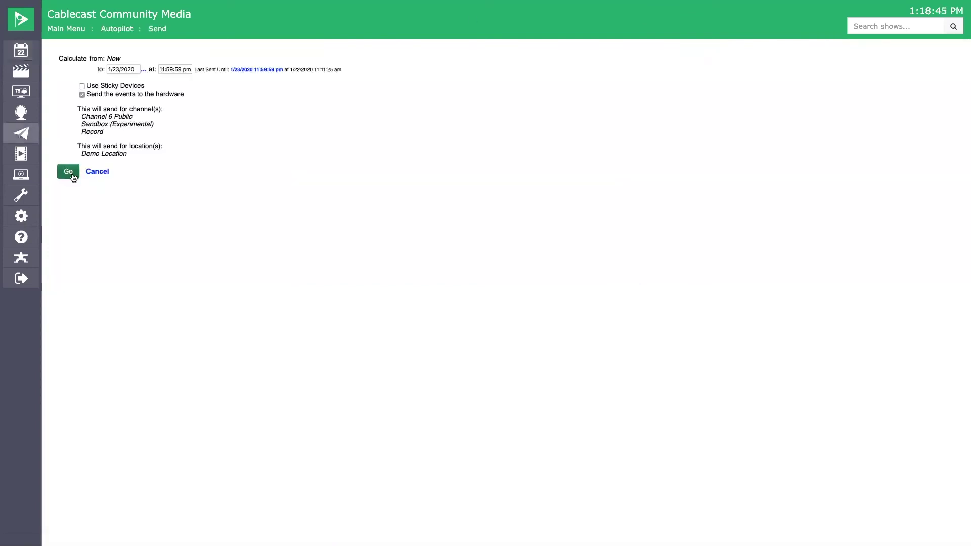
pyautogui.click(71, 173)
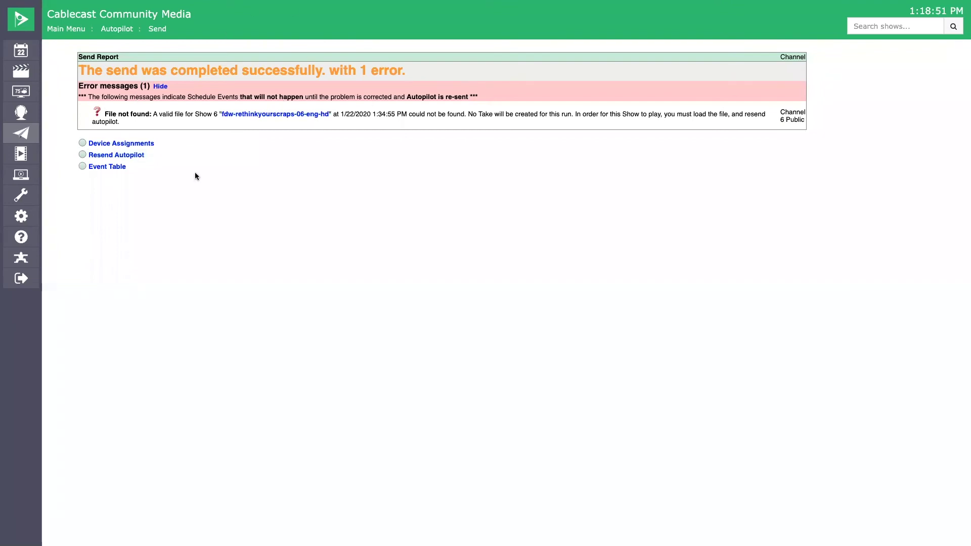
pyautogui.click(31, 49)
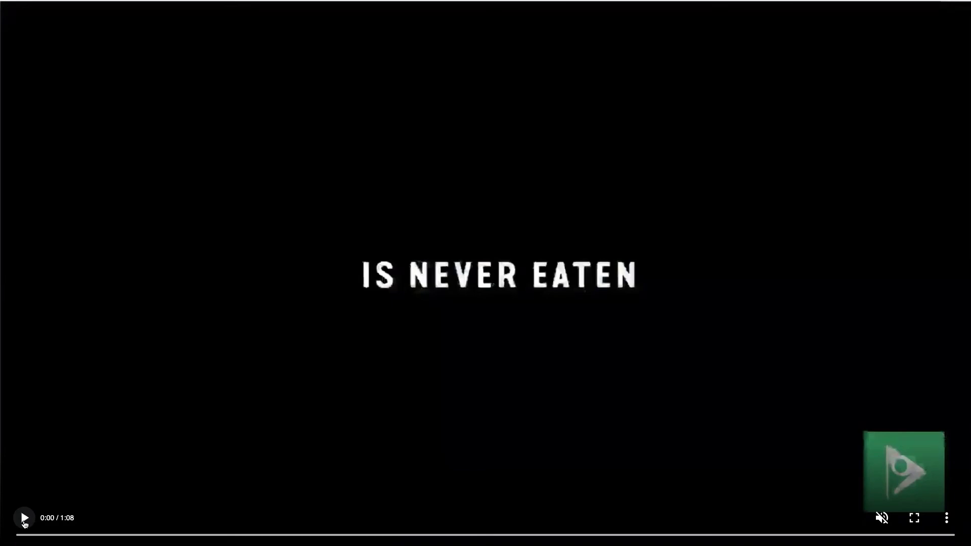
# Play the 1:08 video clip to check the shows and the logo overlay.
pyautogui.click(24, 523)
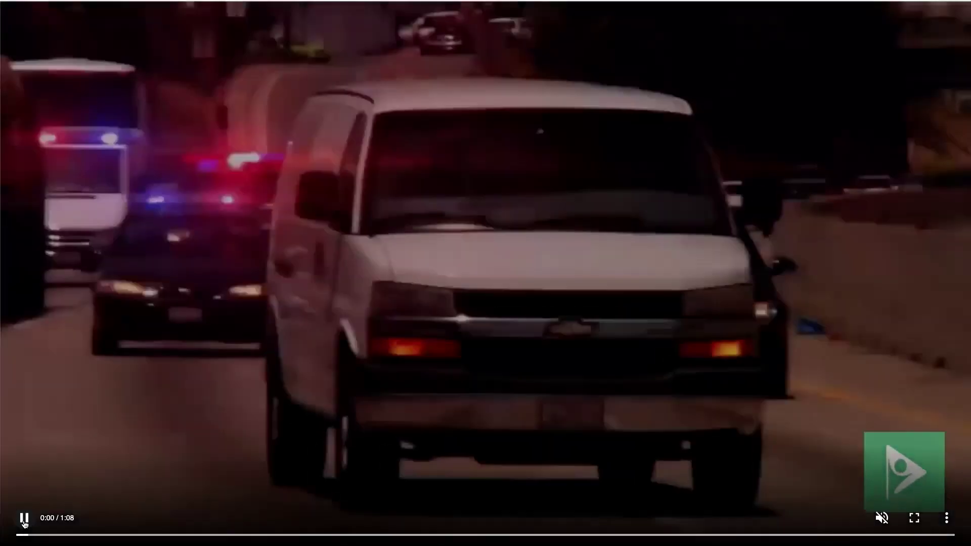